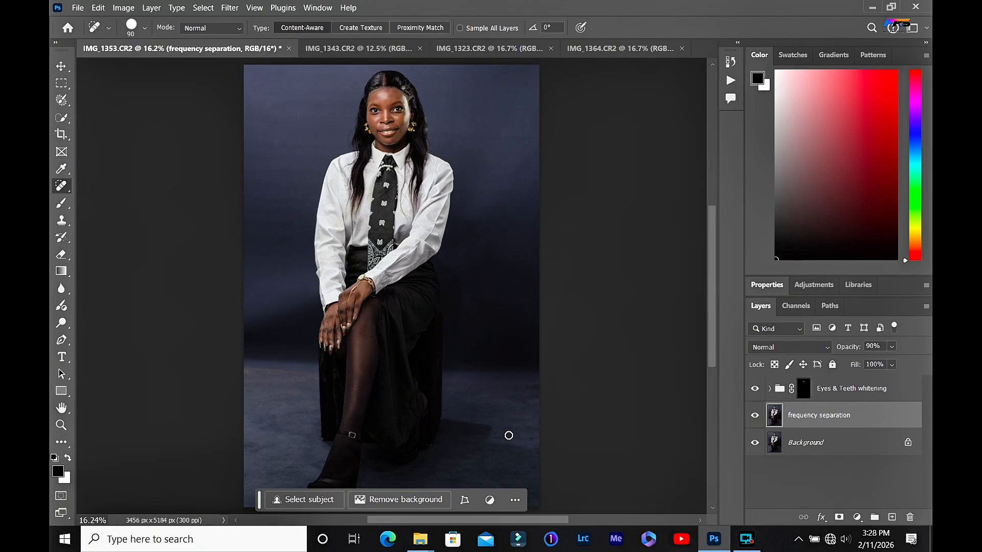
Select the seated woman in the portrait with the Select Subject command
scroll(506, 436, down, 2)
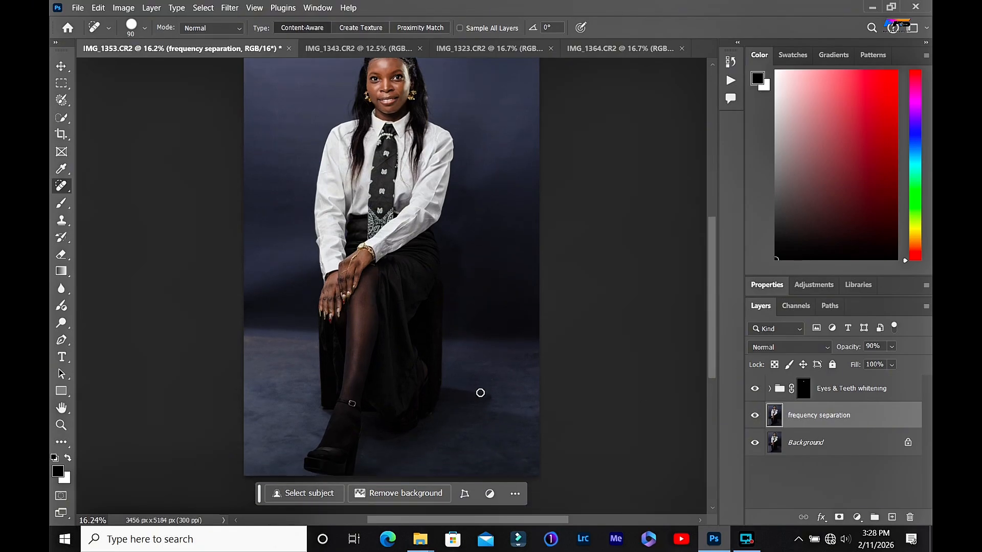
scroll(448, 236, up, 1)
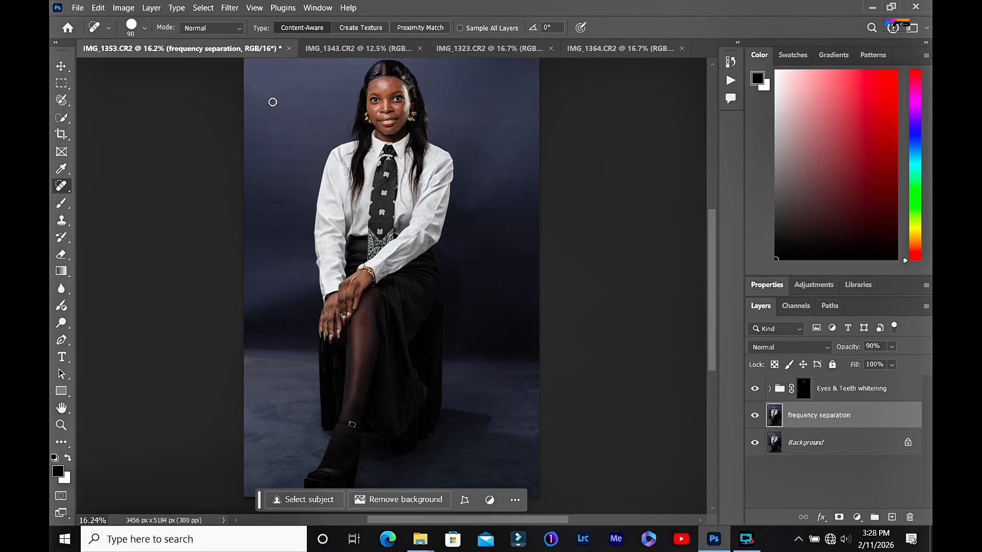
click(197, 12)
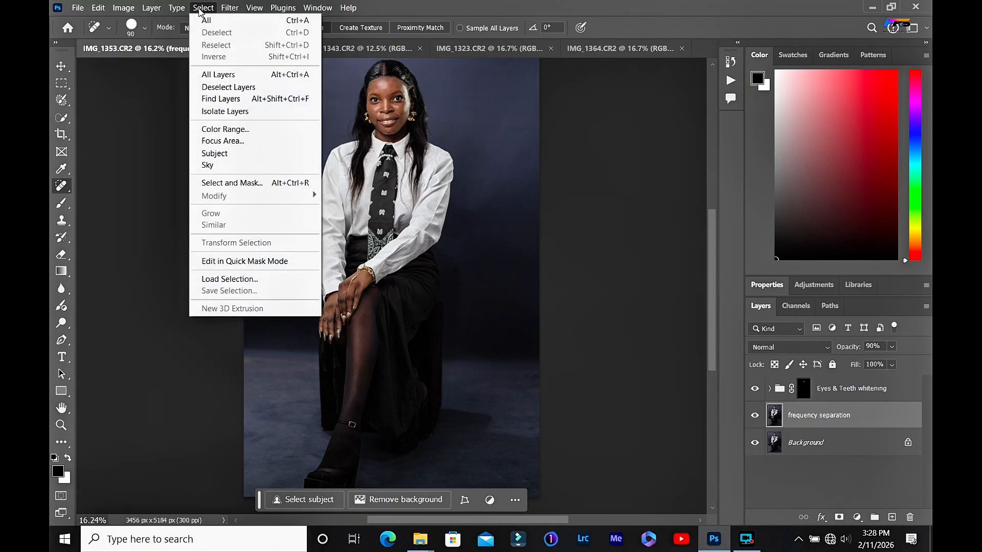
click(285, 158)
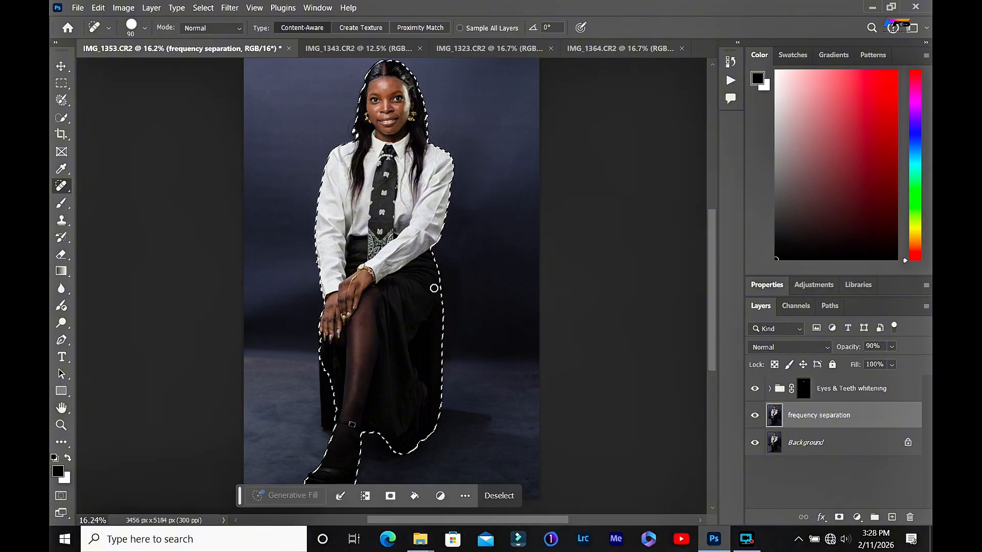
Add the missed chair area beside the skirt to the selection with the Quick Selection tool
scroll(363, 389, down, 1)
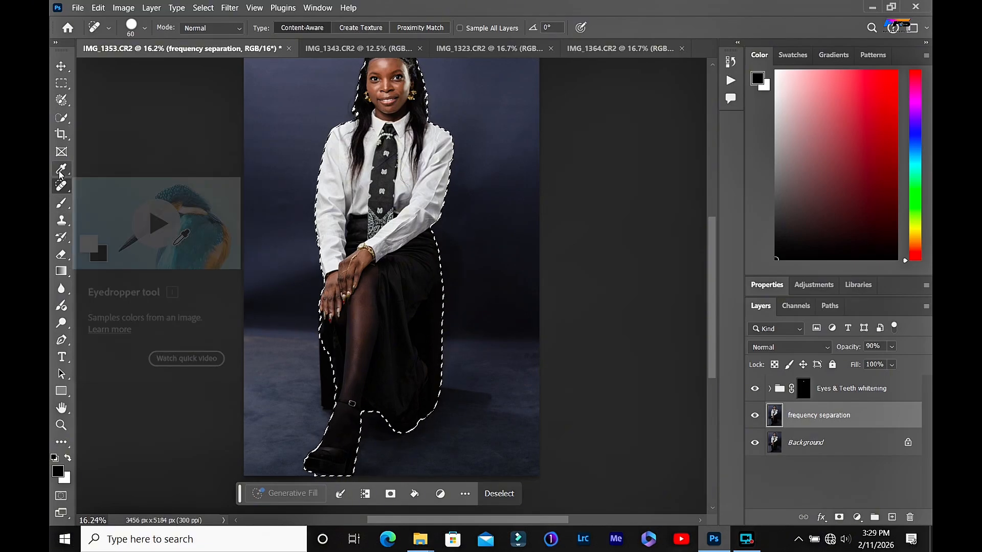
click(63, 119)
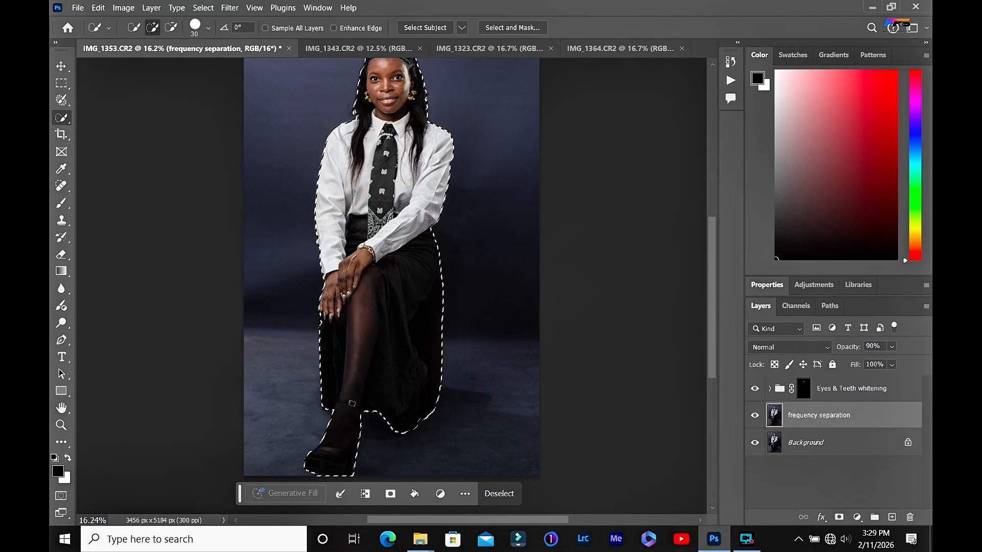
Adjust the outline of the subject selection with a Modify command
scroll(344, 287, up, 1)
click(203, 8)
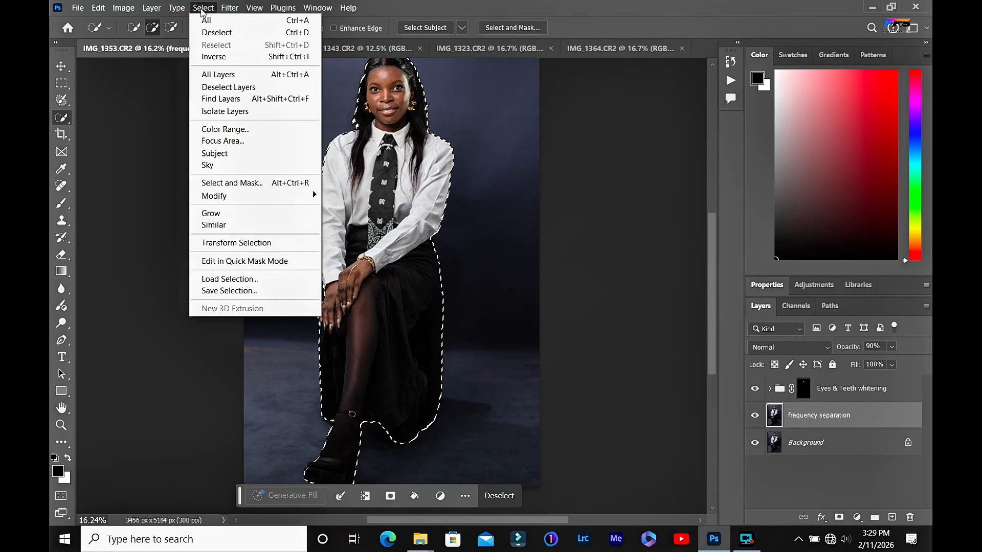
mouse_move(230, 196)
click(335, 222)
click(548, 164)
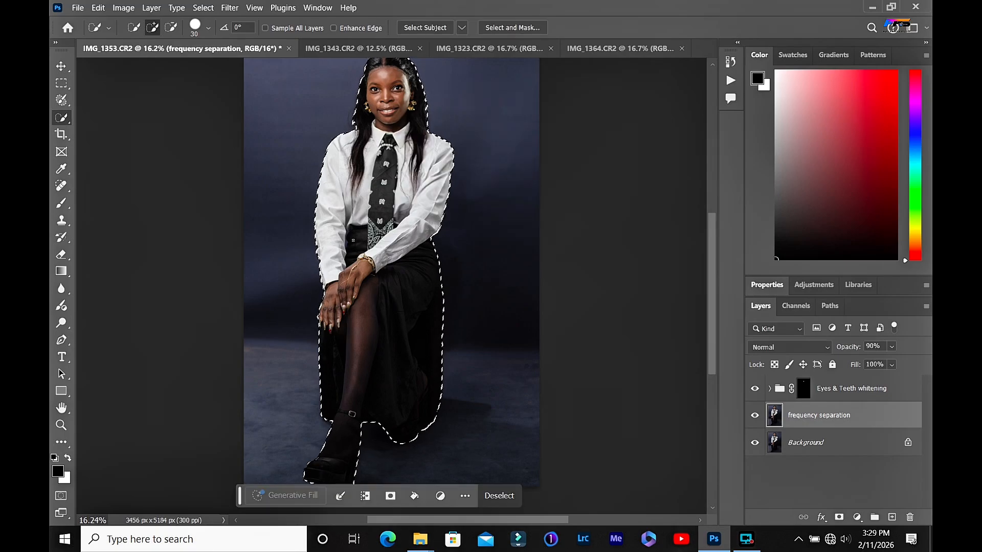
Reduce the Quick Selection brush to 9 and subtract the background gap between the sleeve and the waist from the selection
scroll(343, 429, down, 2)
click(171, 28)
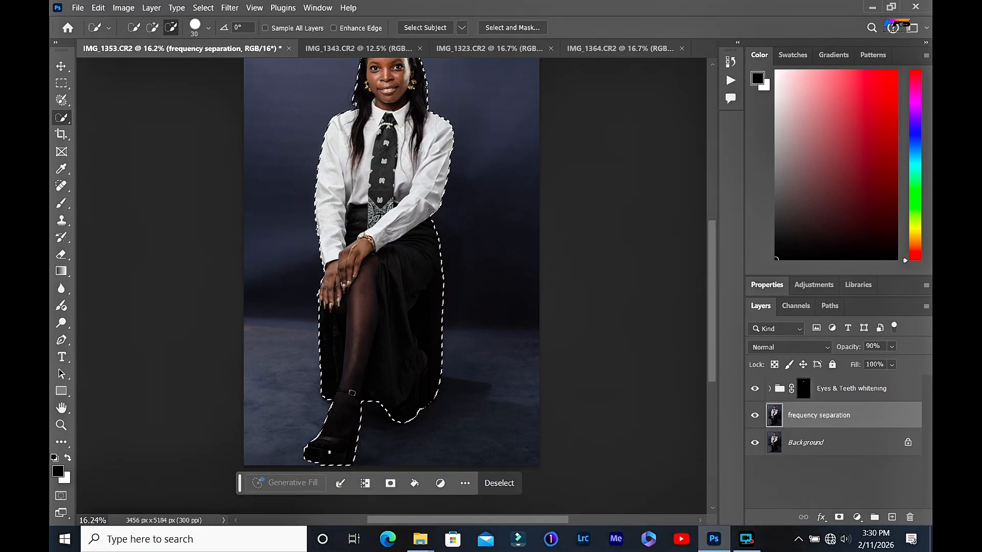
scroll(363, 152, up, 5)
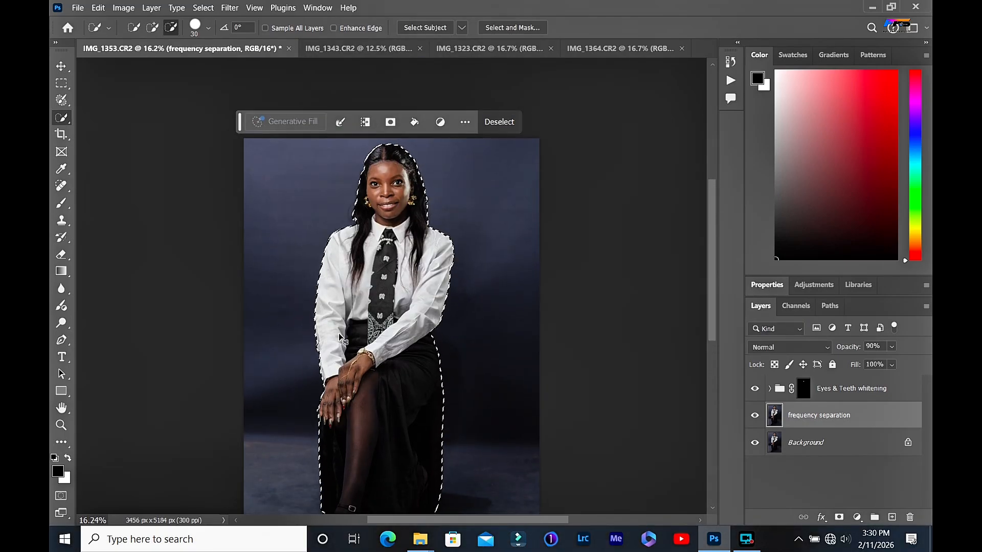
scroll(339, 338, up, 4)
key(bracketleft)
key(bracketleft)
key(bracketleft)
key(bracketleft)
key(bracketleft)
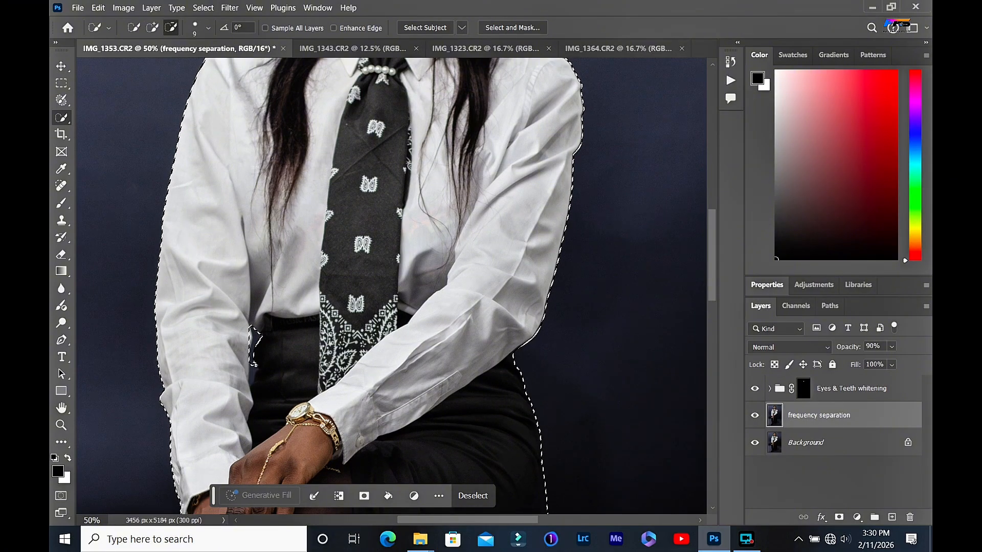
Refine the subject selection along the edges of the hair with the small Quick Selection brush
scroll(389, 286, up, 3)
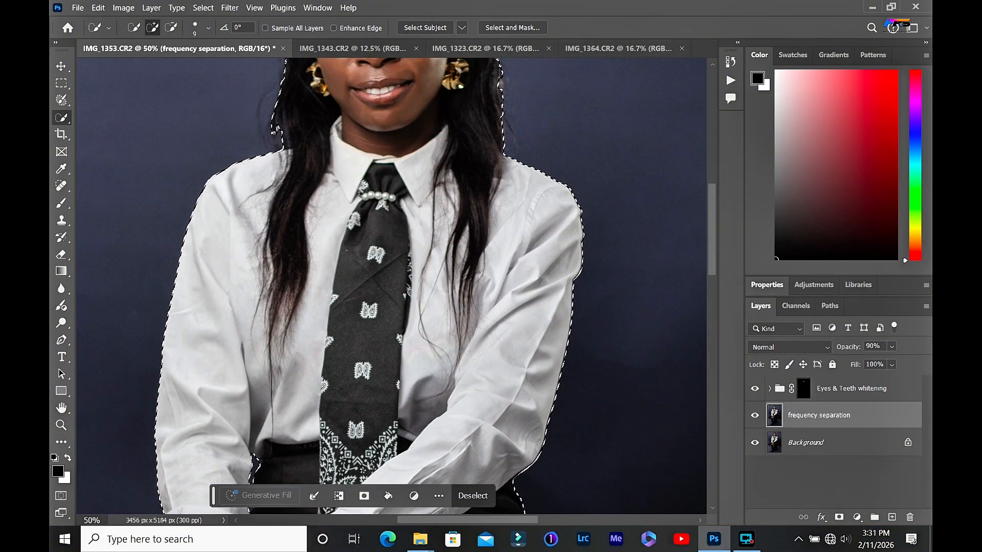
scroll(389, 286, up, 3)
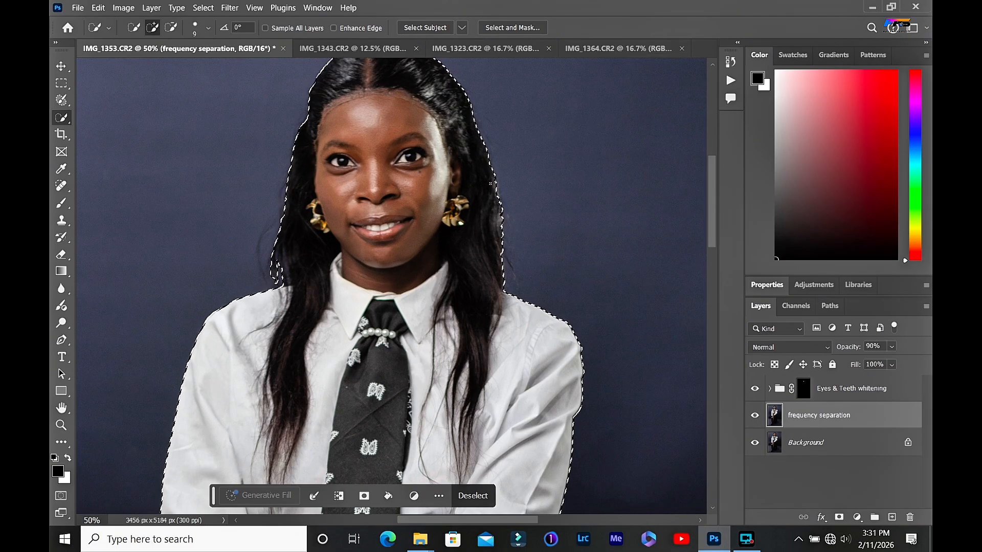
key(alt)
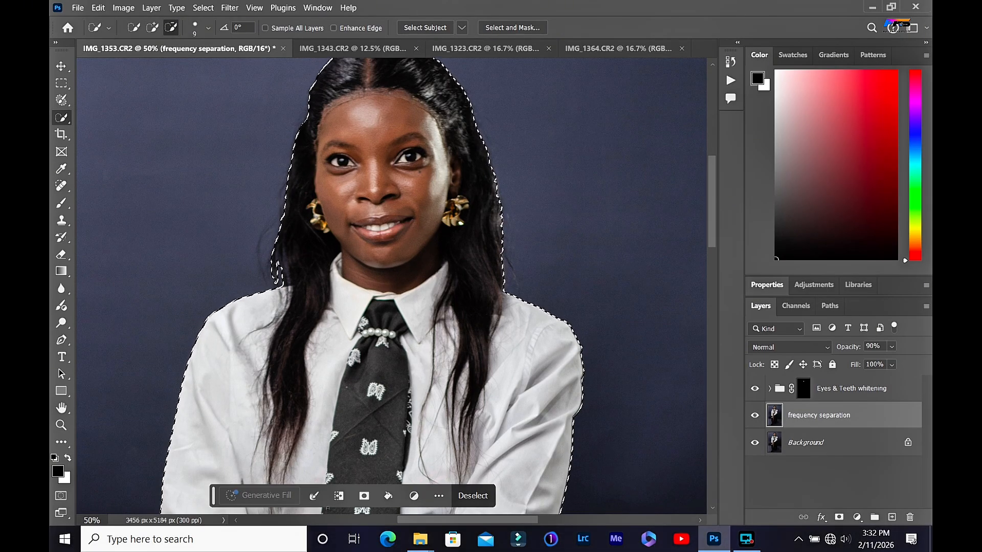
Invert the selection so that it covers the backdrop and floor instead of the woman
scroll(392, 286, down, 5)
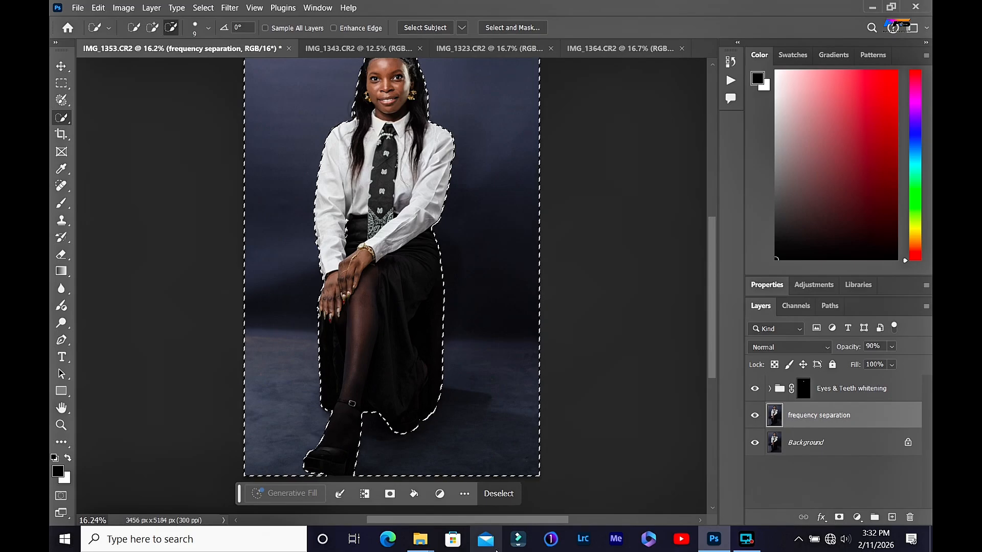
key(ctrl+shift+i)
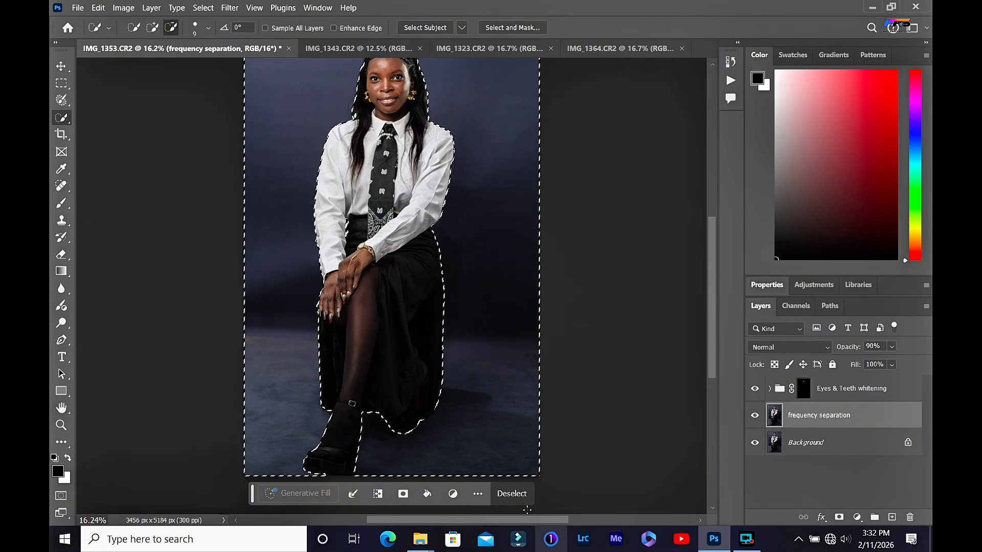
scroll(499, 304, up, 2)
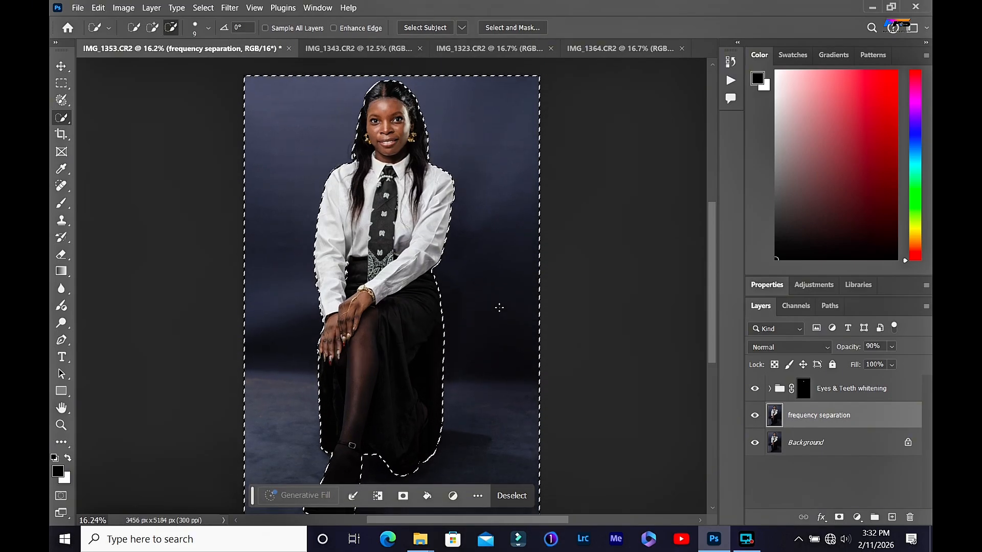
scroll(499, 308, down, 1)
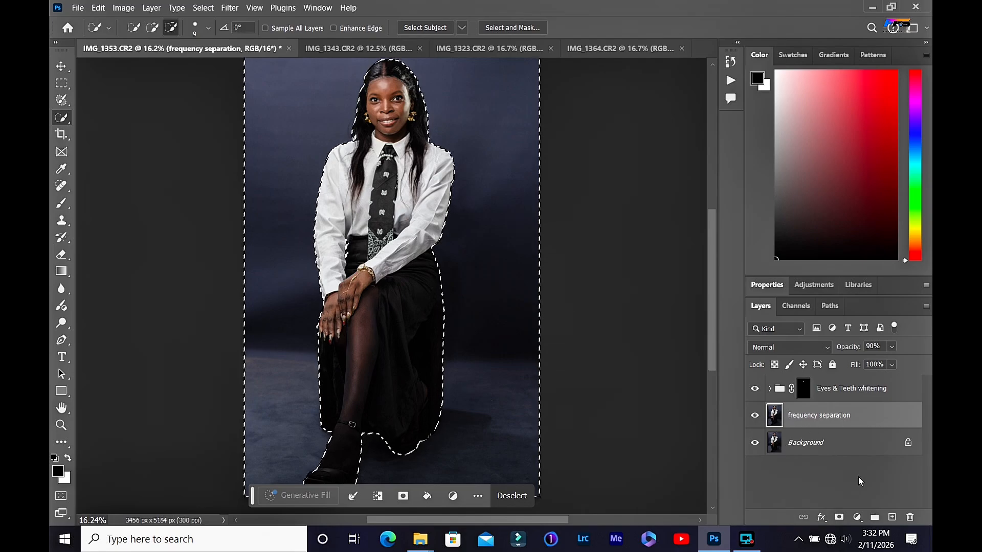
Add a Hue/Saturation adjustment layer masked to the background selection and clip it to the frequency separation layer
click(858, 517)
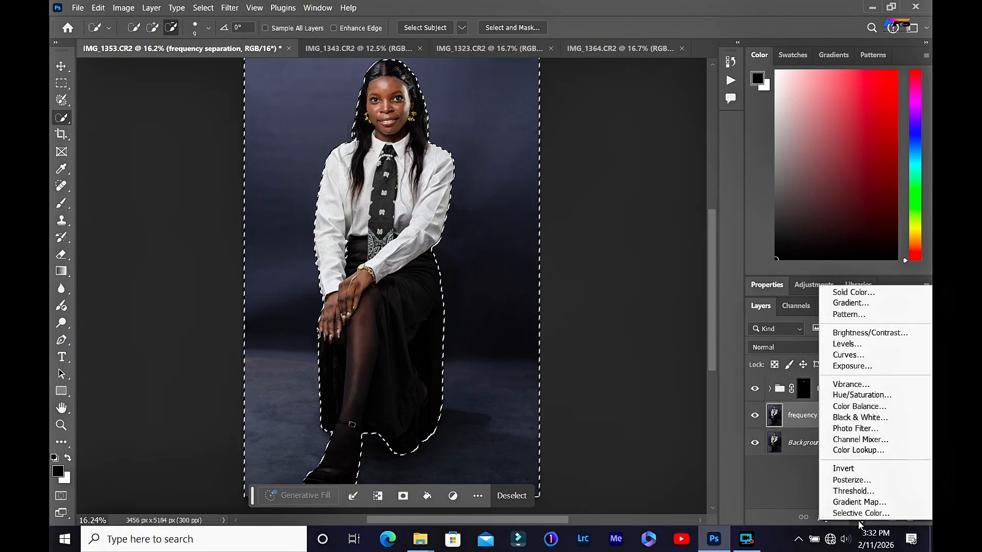
click(862, 394)
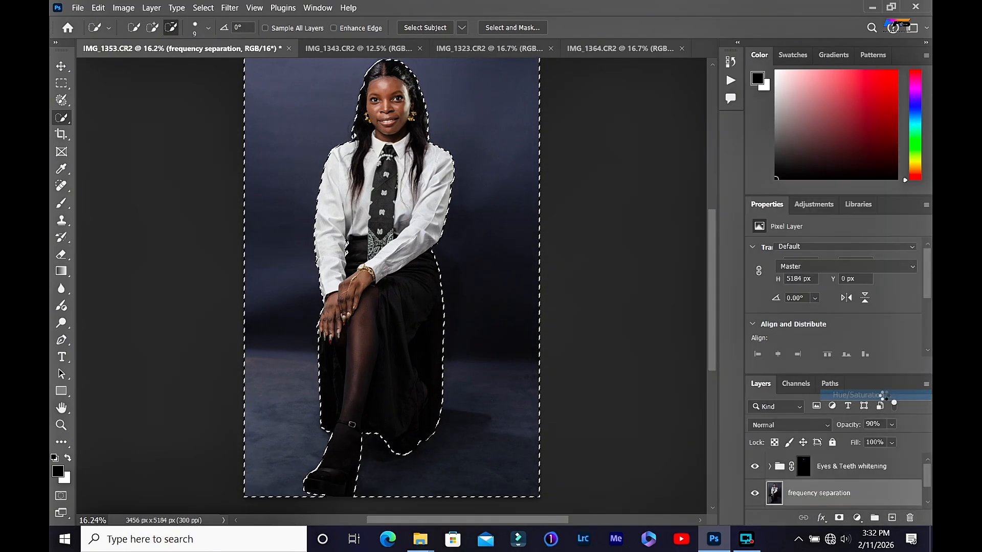
scroll(866, 484, down, 2)
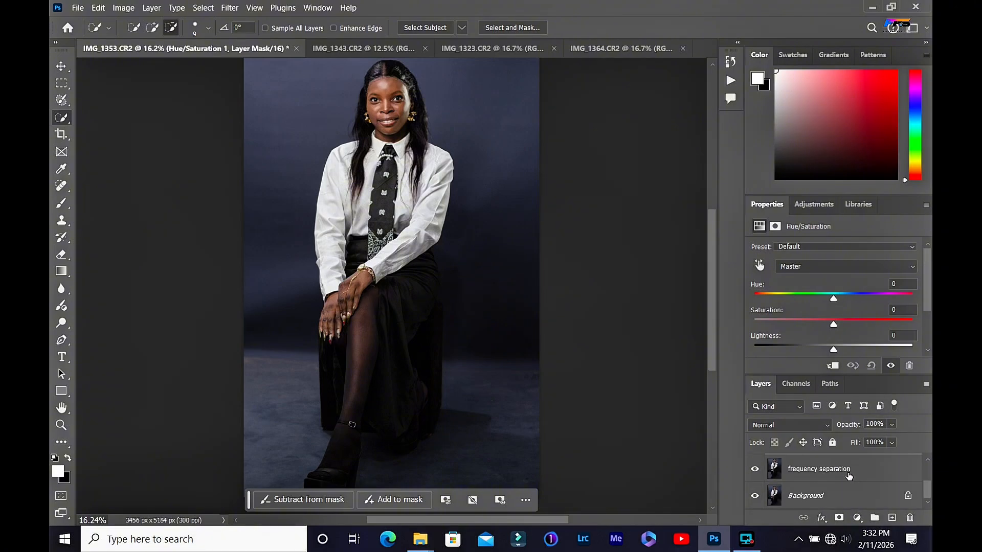
scroll(848, 476, up, 2)
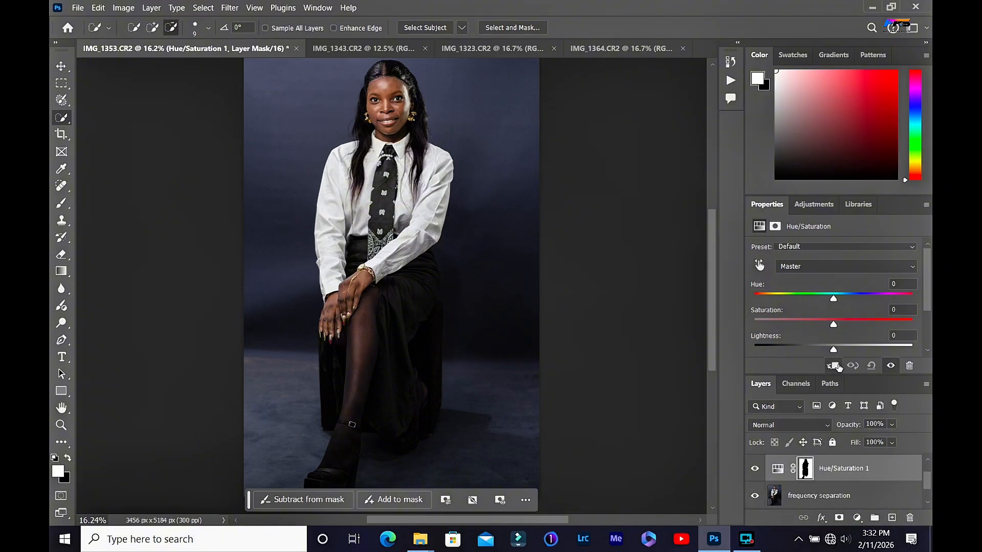
click(834, 366)
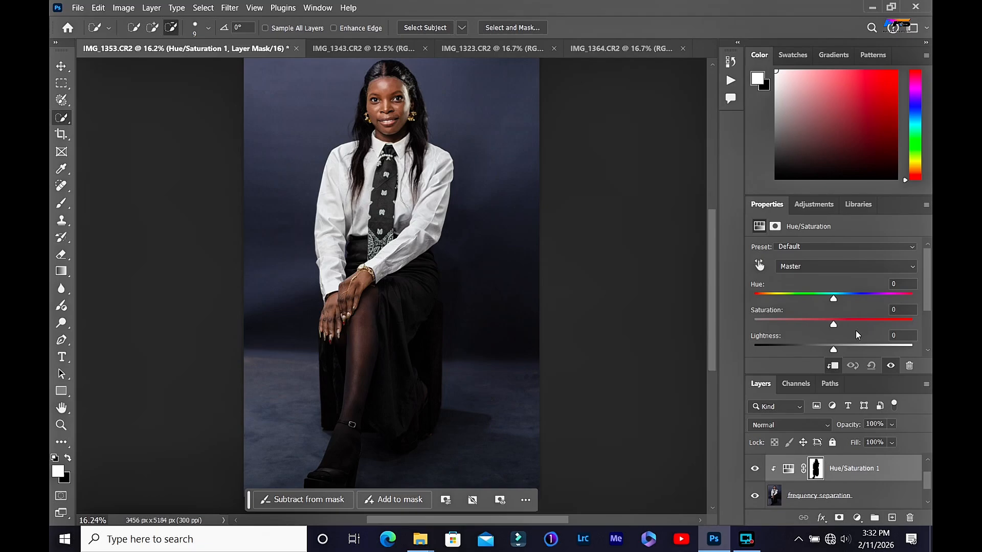
Turn on Colorize for the background's Hue/Saturation adjustment and set its saturation to 50
scroll(840, 332, down, 2)
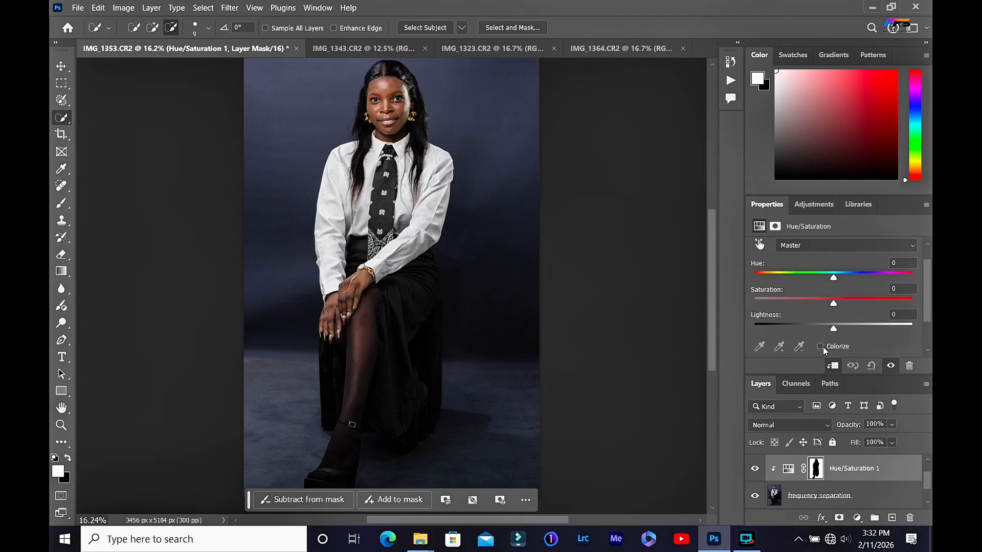
click(821, 346)
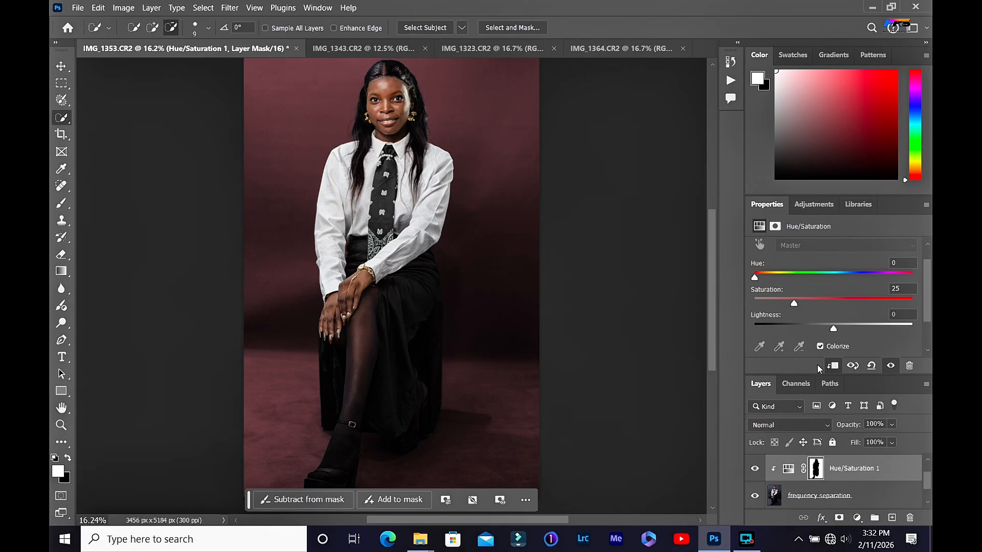
drag(795, 305, 859, 304)
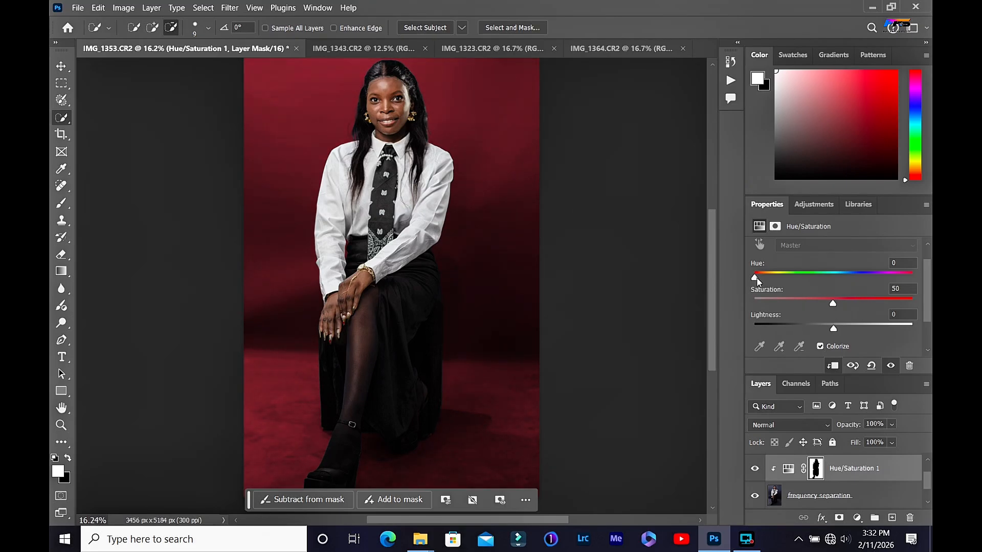
Recolour the background with lightness +3, hue 341 and saturation 74
mouse_move(834, 328)
mouse_down()
mouse_move(845, 328)
mouse_move(829, 330)
mouse_move(837, 330)
mouse_up()
drag(754, 277, 905, 290)
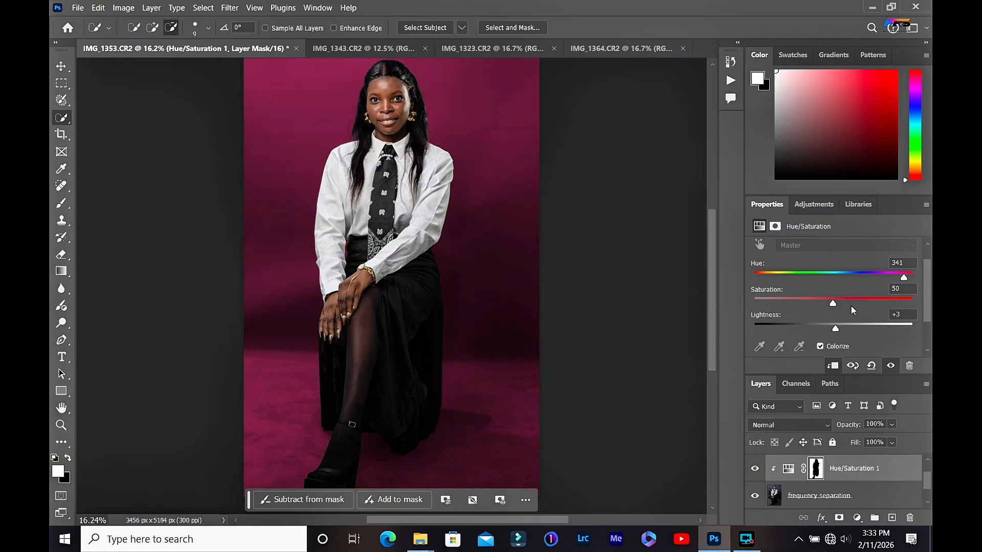
mouse_move(833, 303)
mouse_down()
mouse_move(867, 305)
mouse_move(817, 311)
mouse_move(845, 314)
mouse_up()
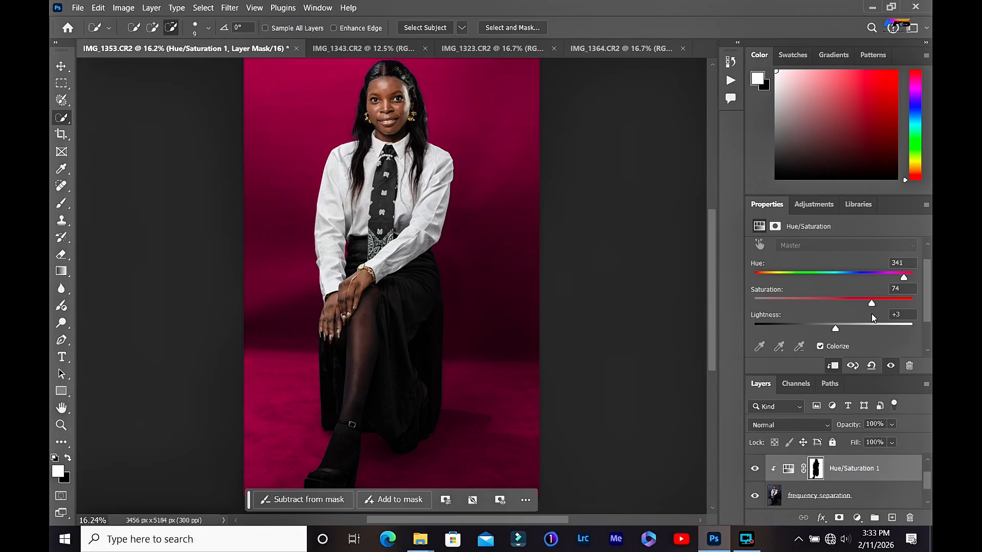
Fine-tune the background colour to saturation 74, lightness -2 and hue 324
drag(872, 314, 857, 318)
drag(831, 330, 833, 366)
drag(844, 303, 887, 319)
drag(905, 279, 900, 279)
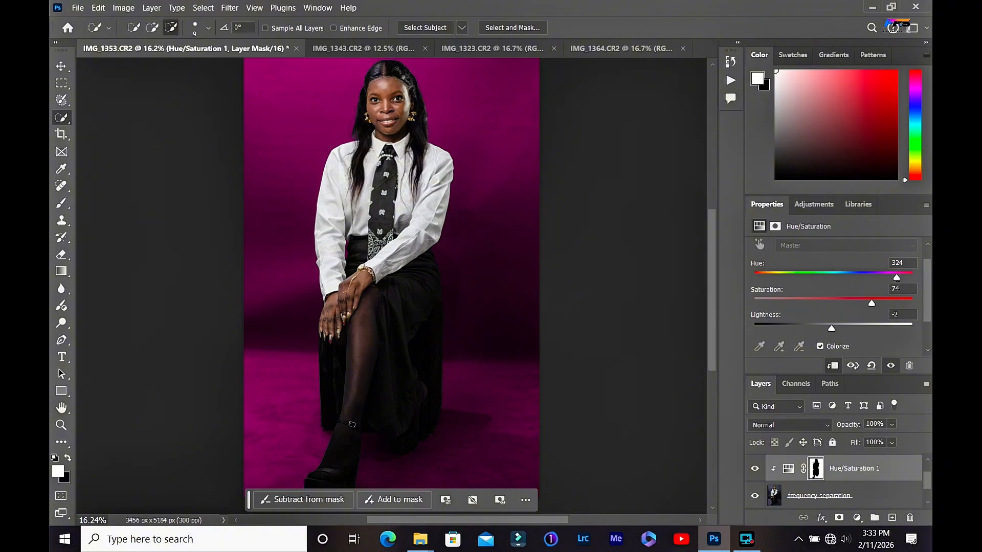
Shift the background's hue to 320
scroll(498, 408, up, 3)
scroll(498, 409, down, 2)
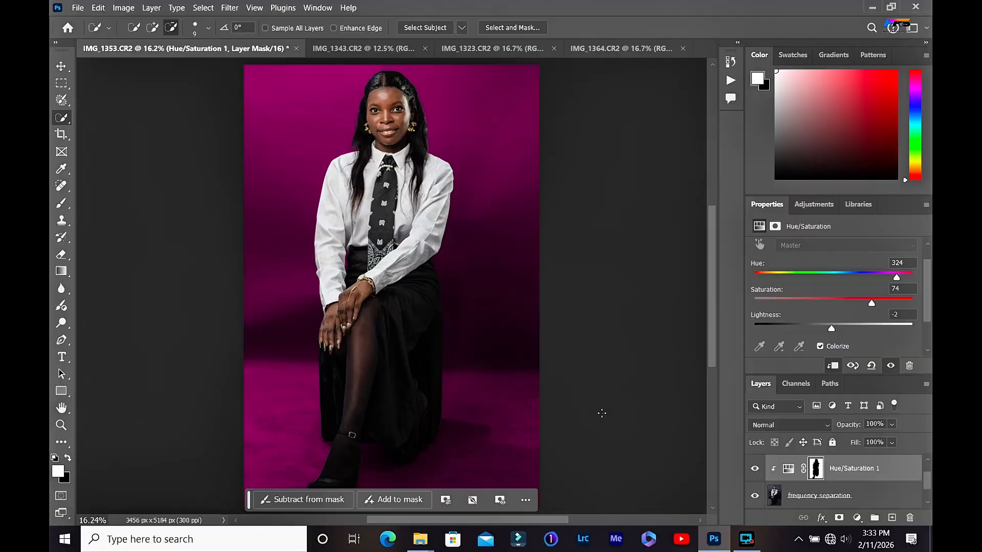
drag(897, 276, 895, 277)
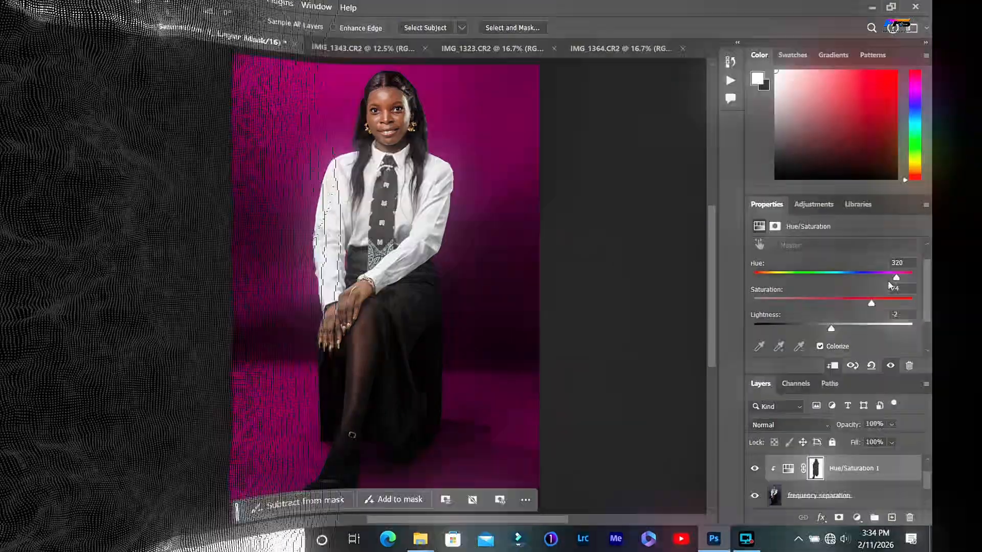